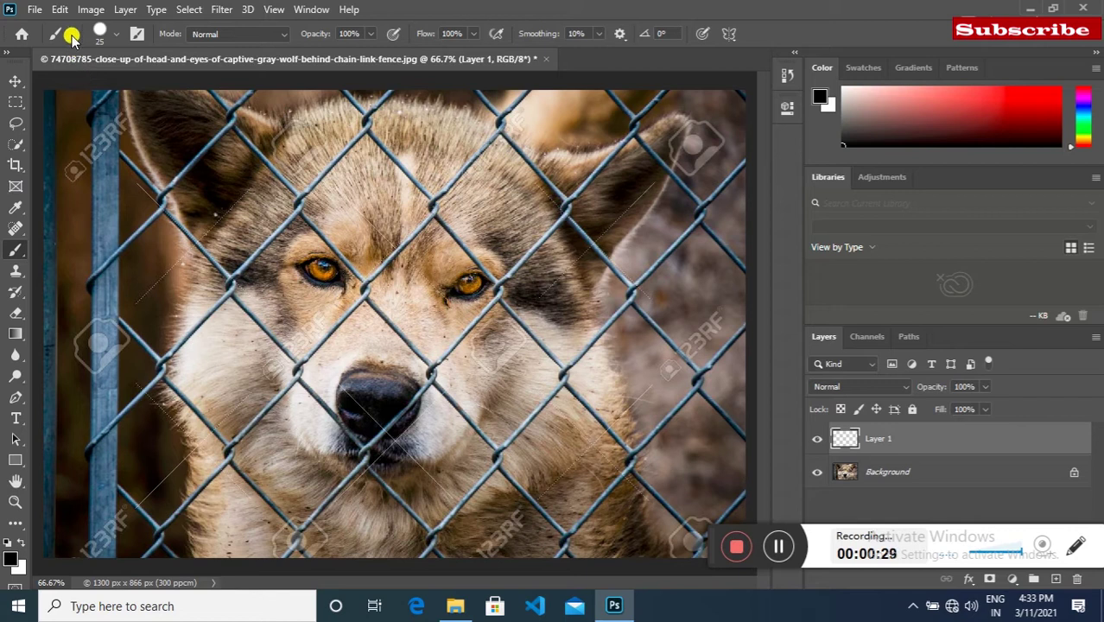
- Set the brush to 28 px size with 100% hardness
click(119, 38)
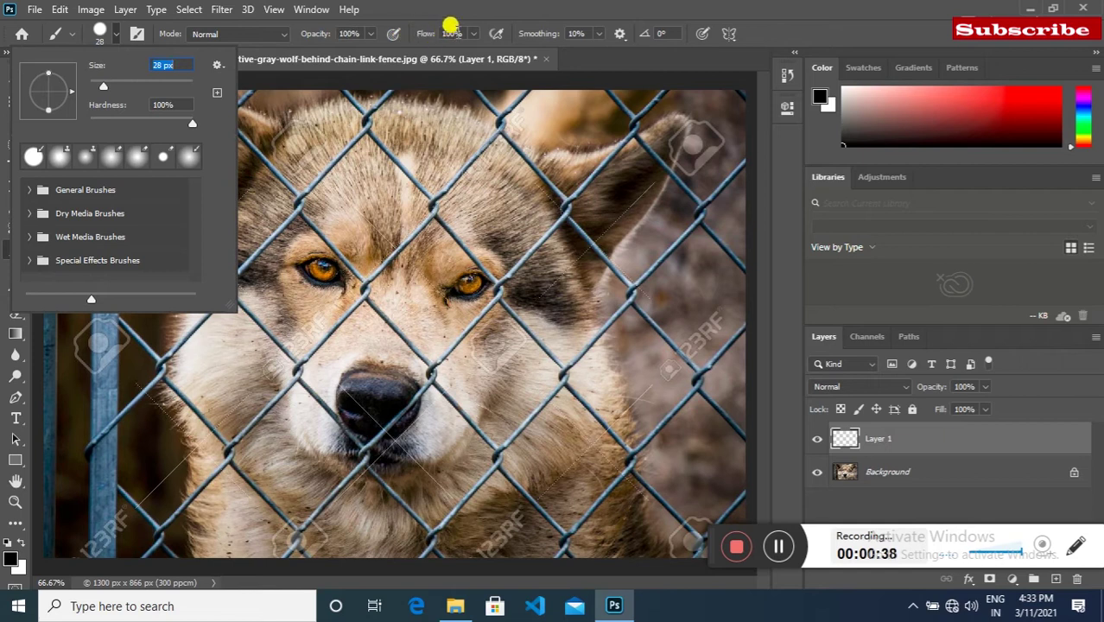
- Paint a thick black stroke on Layer 1 along the first diagonal fence wire
click(294, 59)
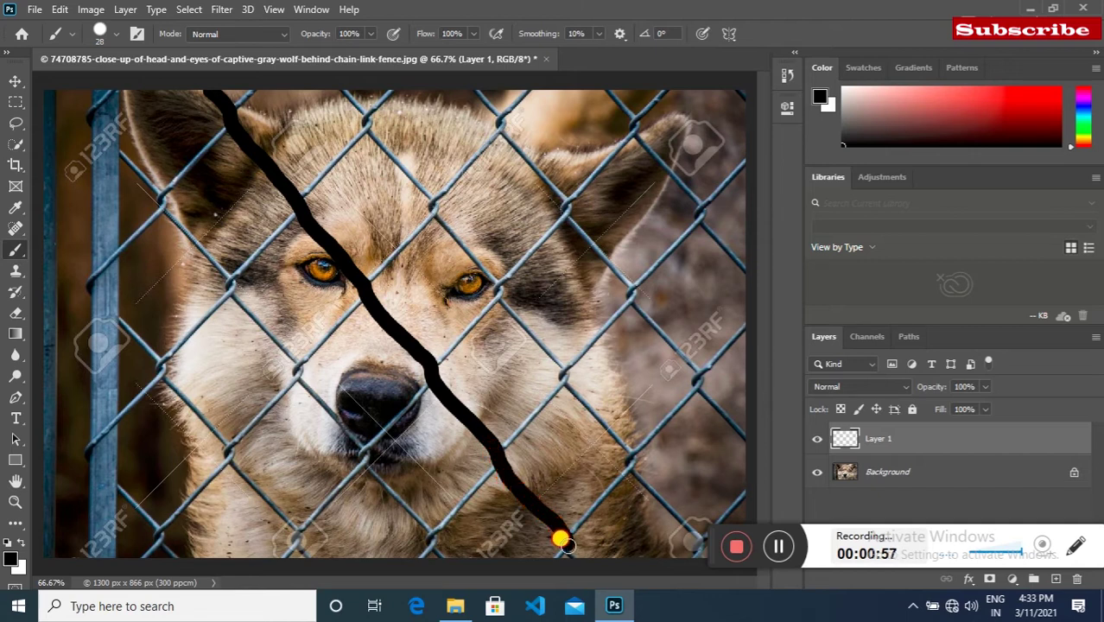
drag(344, 92, 543, 350)
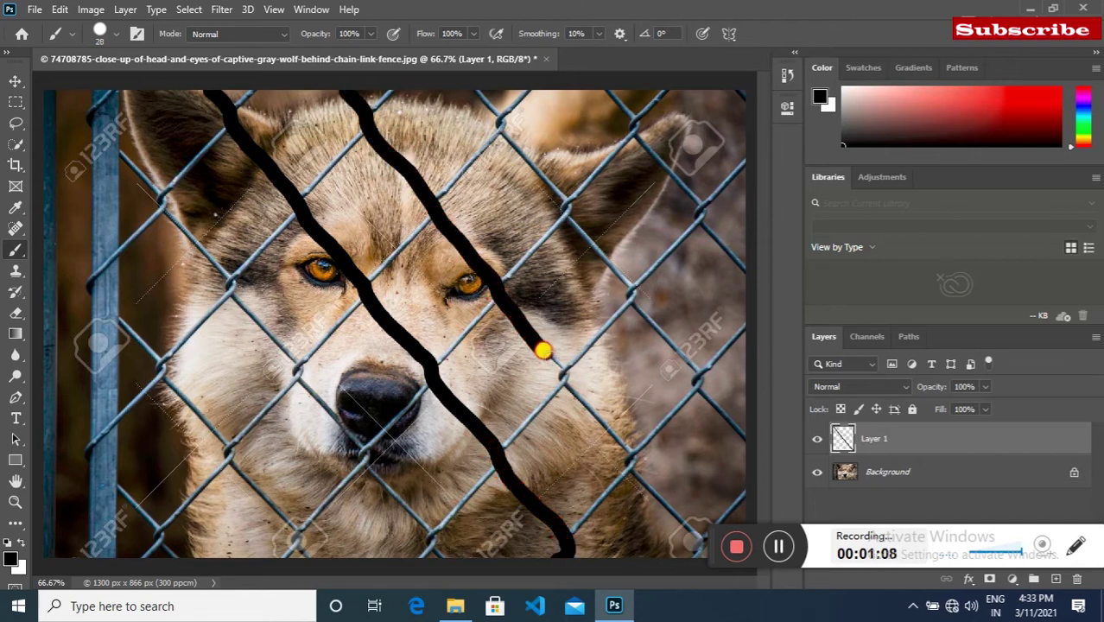
- Paint black strokes over the diagonal wires on the right side and lower-left cheek
mouse_move(566, 391)
mouse_down()
mouse_move(690, 528)
mouse_move(684, 553)
mouse_up()
drag(515, 147, 623, 287)
drag(649, 325, 743, 431)
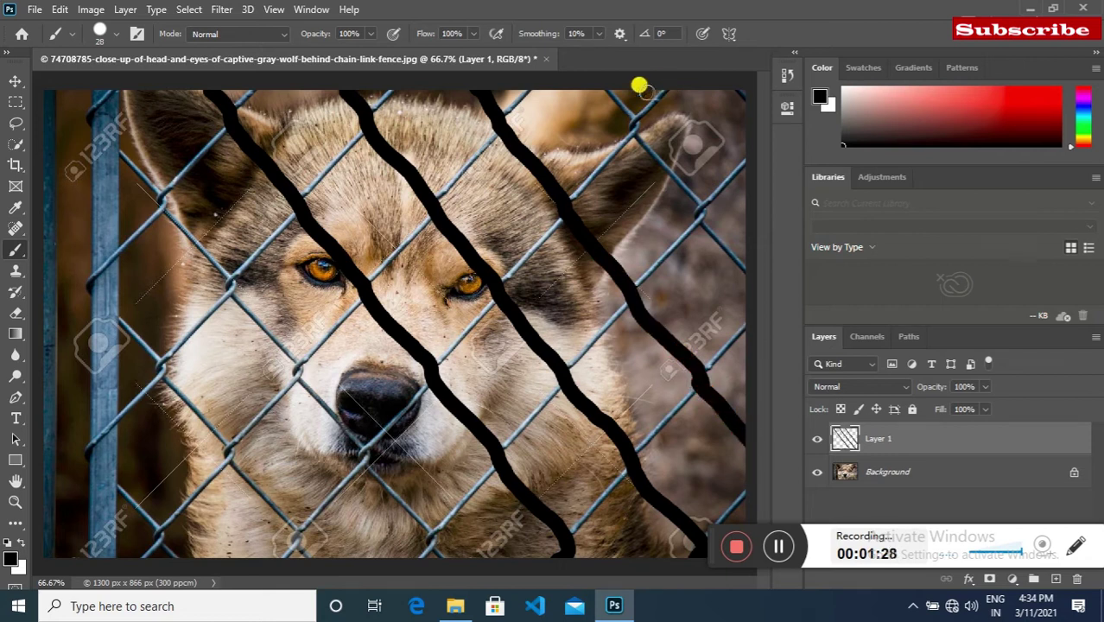
drag(612, 97, 751, 282)
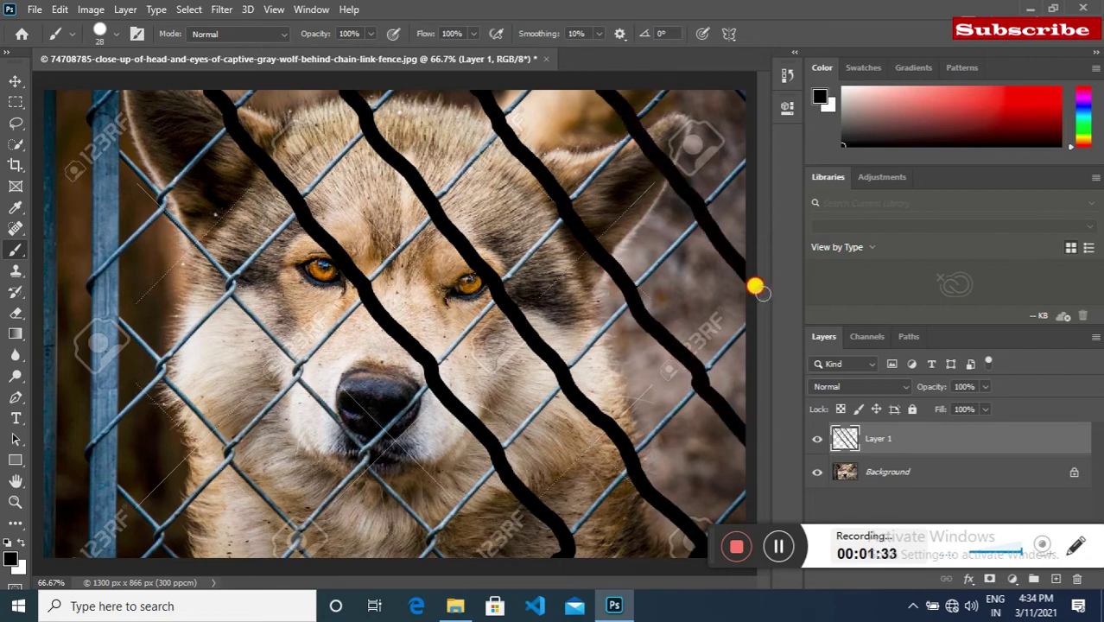
drag(127, 162, 439, 559)
drag(130, 332, 307, 562)
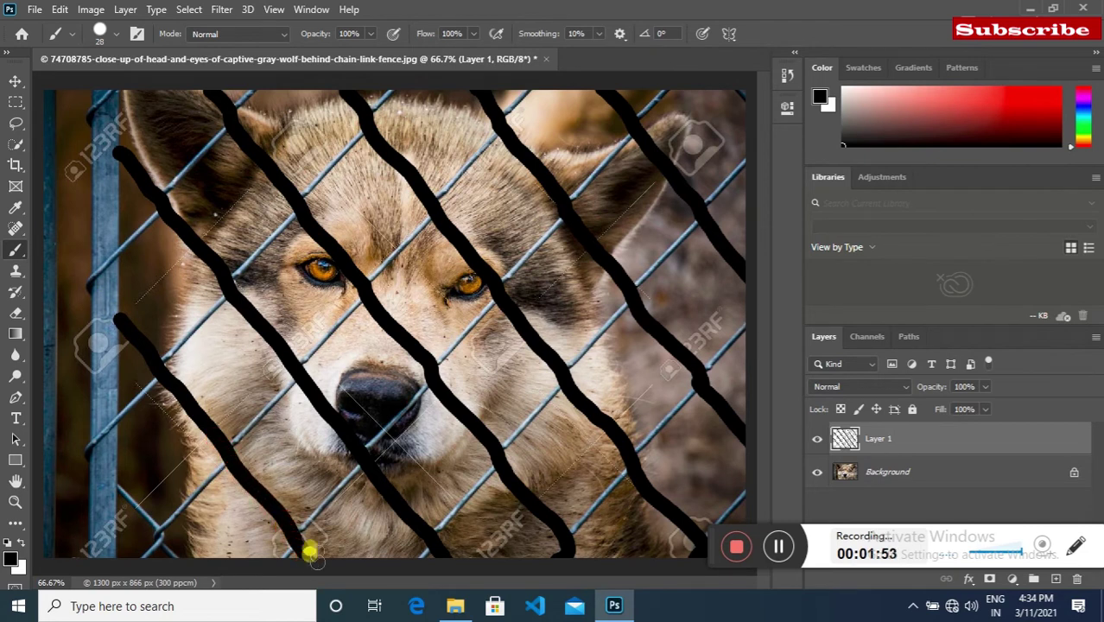
- Paint the up-right running wires to complete the crisscross fence grid
drag(84, 281, 257, 79)
drag(86, 116, 108, 83)
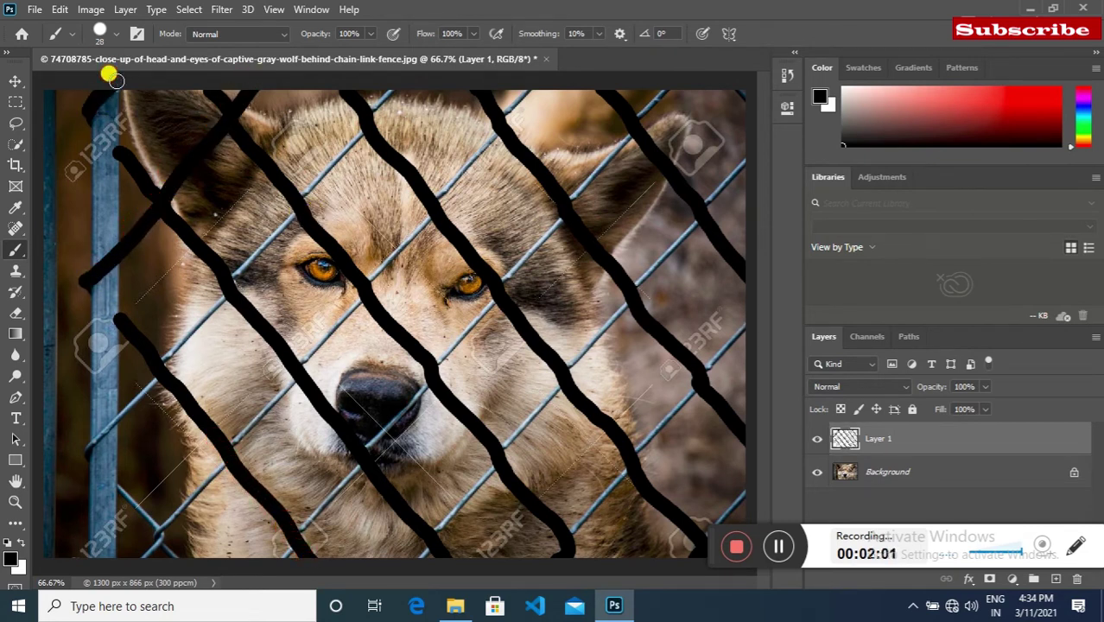
mouse_move(82, 453)
mouse_down()
mouse_move(305, 176)
mouse_move(357, 147)
mouse_move(389, 79)
mouse_up()
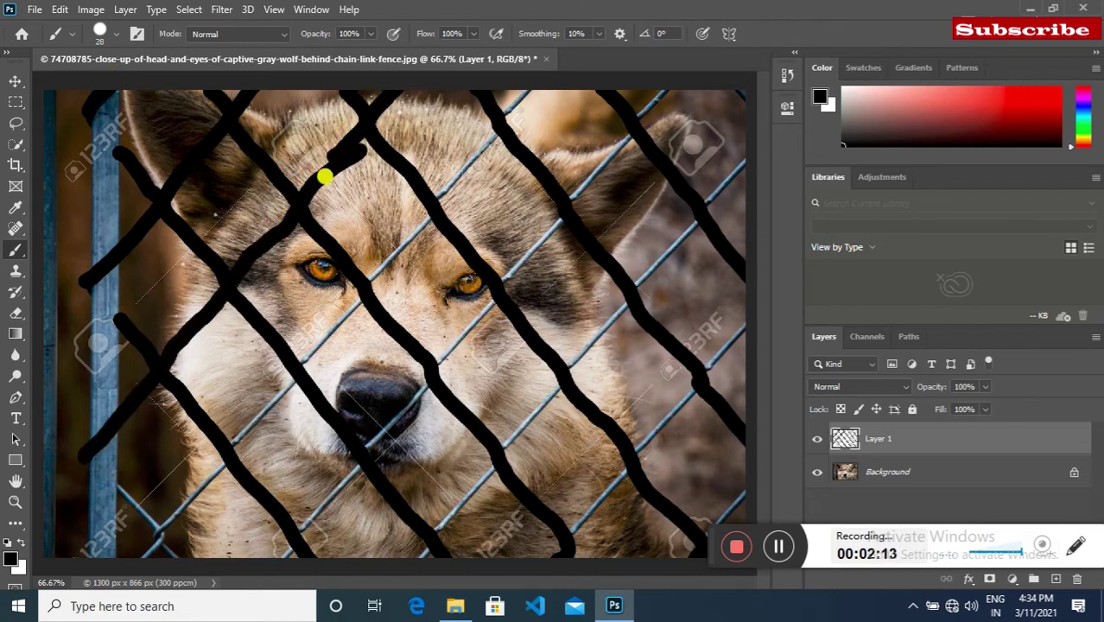
drag(164, 508, 222, 448)
mouse_move(517, 415)
mouse_down()
mouse_move(713, 190)
mouse_move(748, 93)
mouse_up()
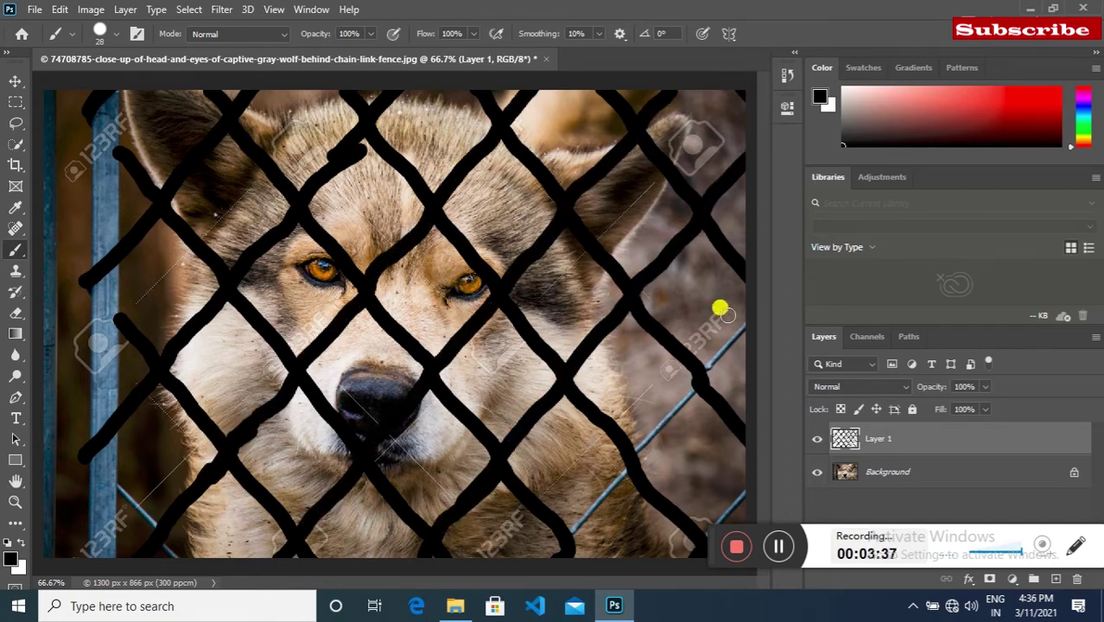
drag(553, 550, 746, 322)
drag(133, 499, 172, 557)
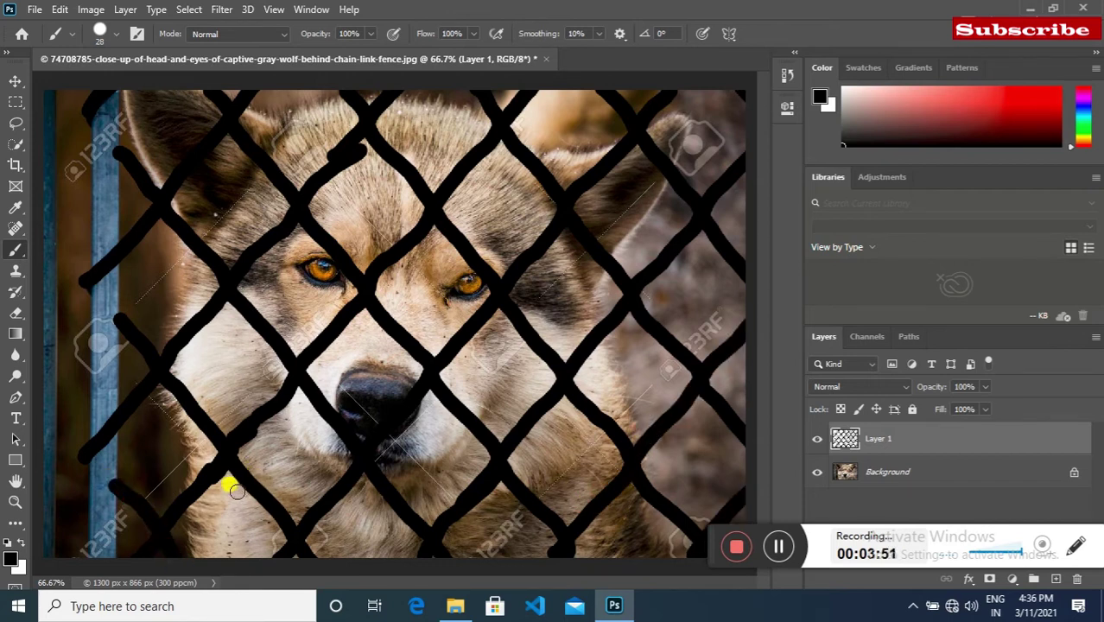
- Zoom in and paint over the fence wires near the wolf's forehead
scroll(345, 234, up, 3)
mouse_move(229, 469)
mouse_down()
mouse_move(217, 469)
mouse_move(423, 266)
mouse_move(443, 296)
mouse_move(517, 239)
mouse_up()
scroll(501, 277, up, 2)
scroll(517, 239, down, 3)
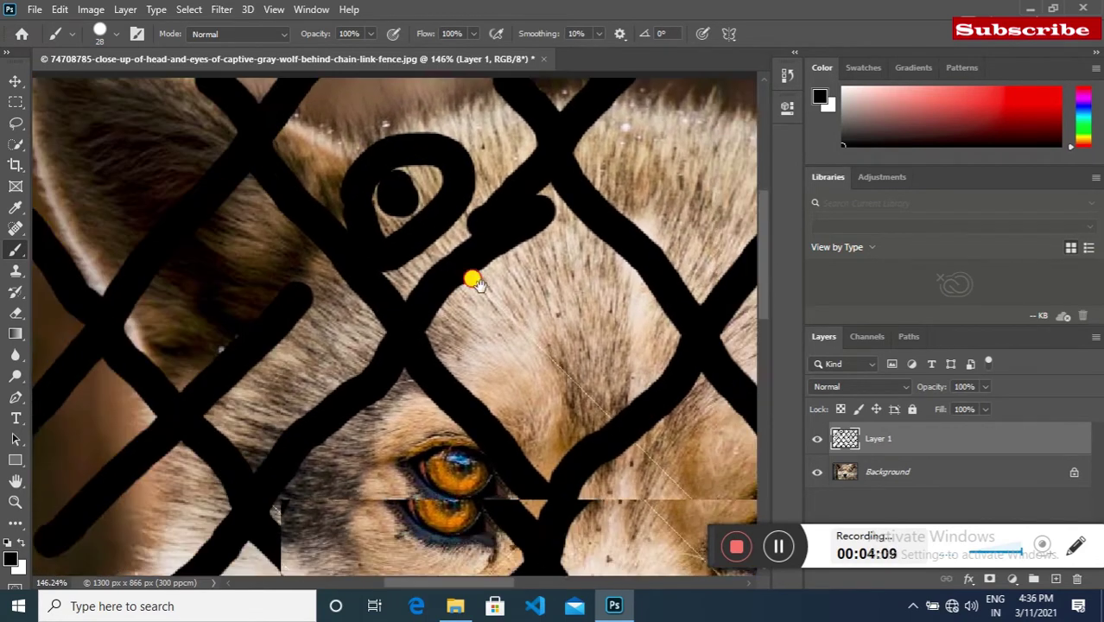
scroll(444, 287, down, 3)
drag(444, 287, 627, 471)
scroll(518, 350, down, 5)
mouse_move(271, 340)
mouse_down()
mouse_move(256, 352)
mouse_move(316, 240)
mouse_move(286, 278)
mouse_up()
scroll(402, 343, down, 2)
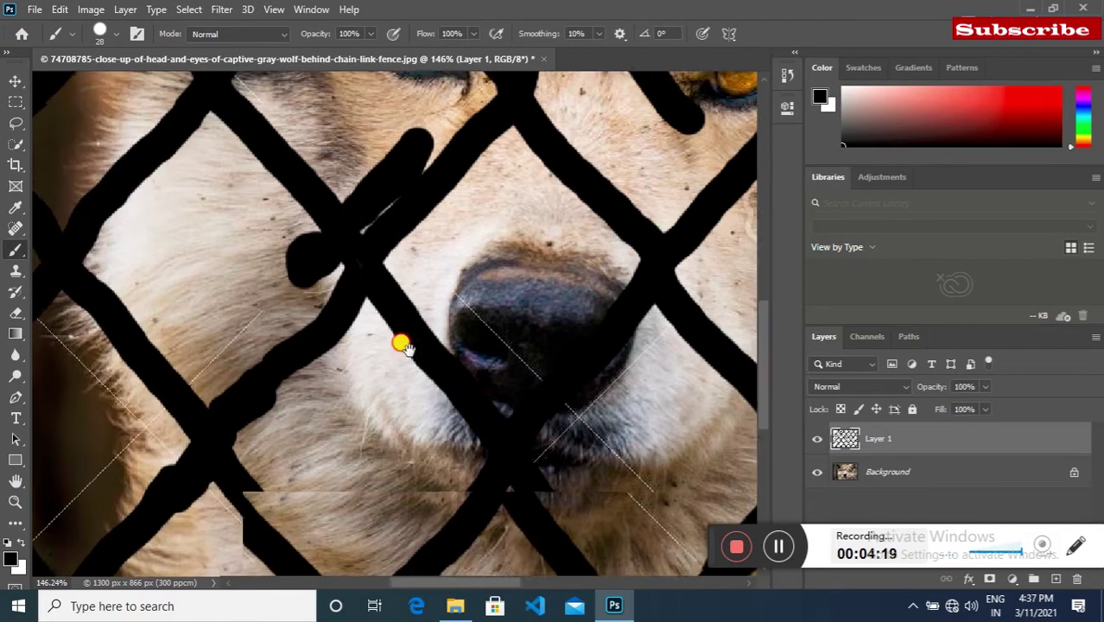
scroll(278, 447, left, 4)
- Paint over the wires crossing the cheek and near the image's bottom edge
drag(221, 471, 446, 261)
mouse_move(219, 234)
mouse_down()
mouse_move(366, 394)
mouse_move(500, 471)
mouse_up()
scroll(500, 470, down, 5)
mouse_move(272, 328)
mouse_down()
mouse_move(249, 316)
mouse_move(283, 390)
mouse_up()
scroll(283, 390, up, 2)
mouse_move(475, 454)
mouse_down()
mouse_move(552, 340)
mouse_move(543, 364)
mouse_up()
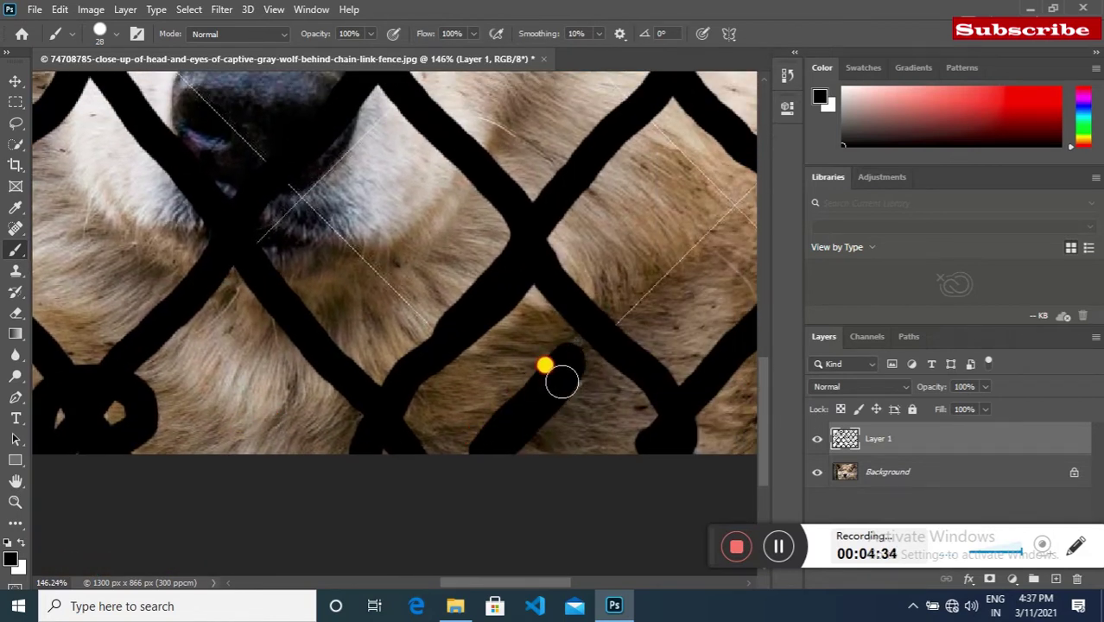
scroll(542, 365, up, 5)
- Paint over the wires crossing the nose and looping beside the eyes
drag(262, 183, 503, 417)
mouse_move(361, 361)
mouse_down()
mouse_move(459, 217)
mouse_move(475, 211)
mouse_up()
drag(414, 387, 286, 567)
mouse_move(424, 283)
mouse_down()
mouse_move(438, 322)
mouse_move(488, 229)
mouse_move(449, 249)
mouse_move(505, 267)
mouse_move(406, 467)
mouse_move(357, 425)
mouse_up()
mouse_move(432, 275)
mouse_down()
mouse_move(419, 307)
mouse_move(455, 339)
mouse_move(508, 299)
mouse_move(516, 260)
mouse_move(477, 232)
mouse_move(441, 270)
mouse_move(477, 254)
mouse_move(437, 407)
mouse_move(402, 463)
mouse_move(410, 469)
mouse_up()
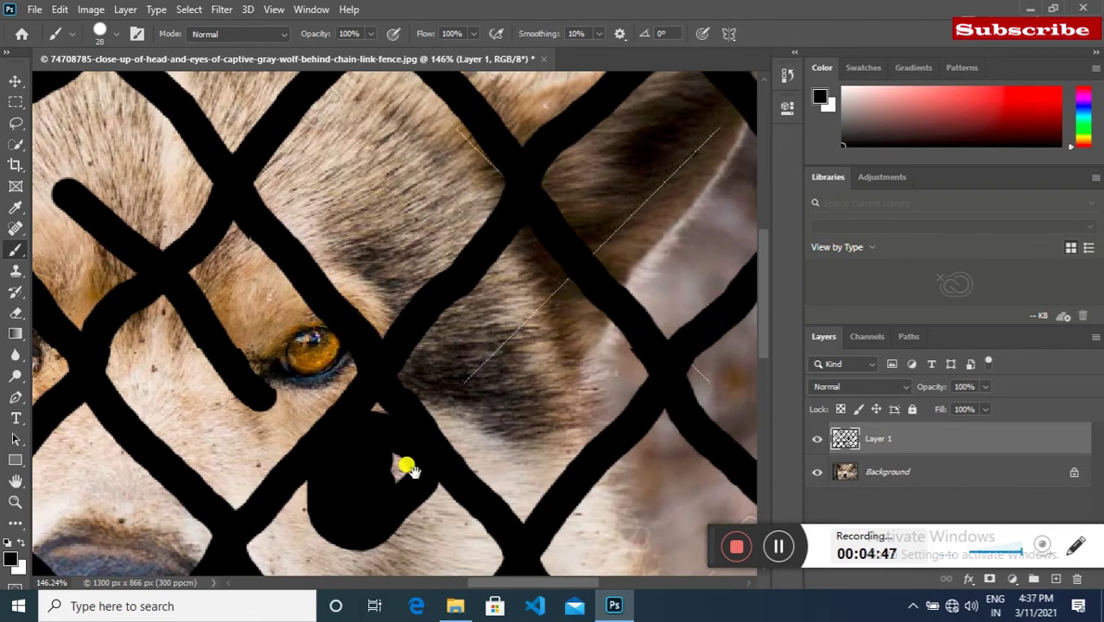
- Cover the wires above and around the eye, plus a small fence spot
drag(406, 466, 470, 350)
drag(362, 285, 413, 318)
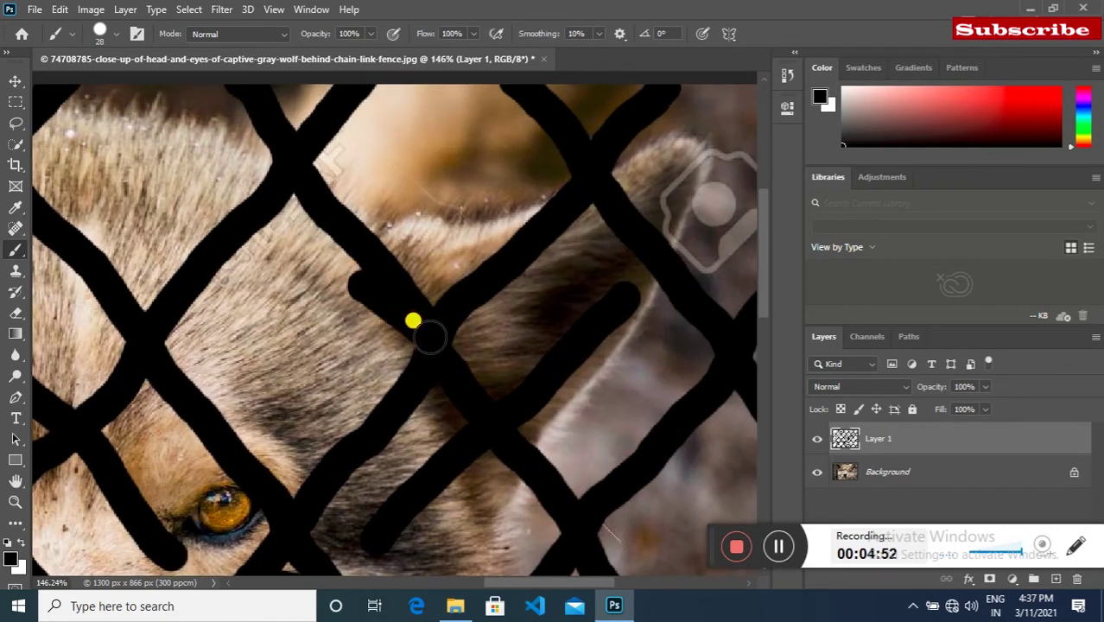
drag(414, 389, 337, 434)
mouse_move(501, 264)
mouse_down()
mouse_move(577, 327)
mouse_move(523, 367)
mouse_move(497, 313)
mouse_move(484, 324)
mouse_move(525, 301)
mouse_move(561, 309)
mouse_move(527, 308)
mouse_move(539, 300)
mouse_up()
mouse_move(478, 400)
mouse_down()
mouse_move(492, 246)
mouse_move(377, 278)
mouse_move(418, 344)
mouse_up()
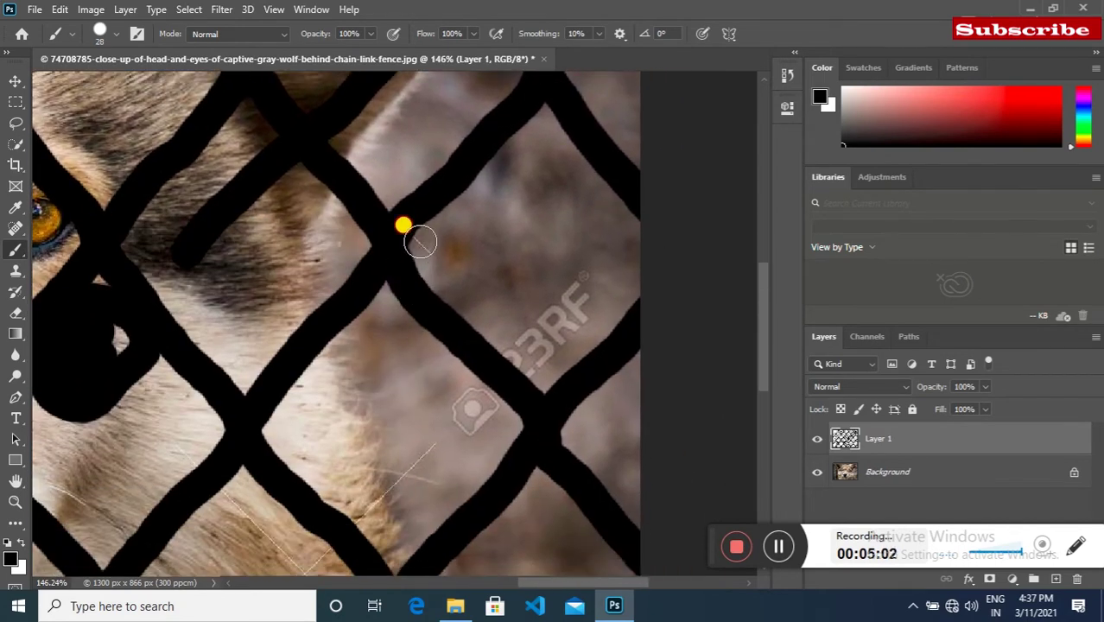
click(425, 249)
- Cover the remaining lower and bottom-right wires, then fit the whole image on screen
mouse_move(374, 499)
mouse_down()
mouse_move(487, 399)
mouse_move(465, 394)
mouse_move(584, 285)
mouse_move(517, 370)
mouse_move(406, 369)
mouse_move(425, 311)
mouse_up()
mouse_move(298, 458)
mouse_down()
mouse_move(446, 328)
mouse_move(303, 224)
mouse_move(510, 453)
mouse_up()
mouse_move(510, 453)
mouse_down()
mouse_move(363, 361)
mouse_move(394, 312)
mouse_move(246, 369)
mouse_up()
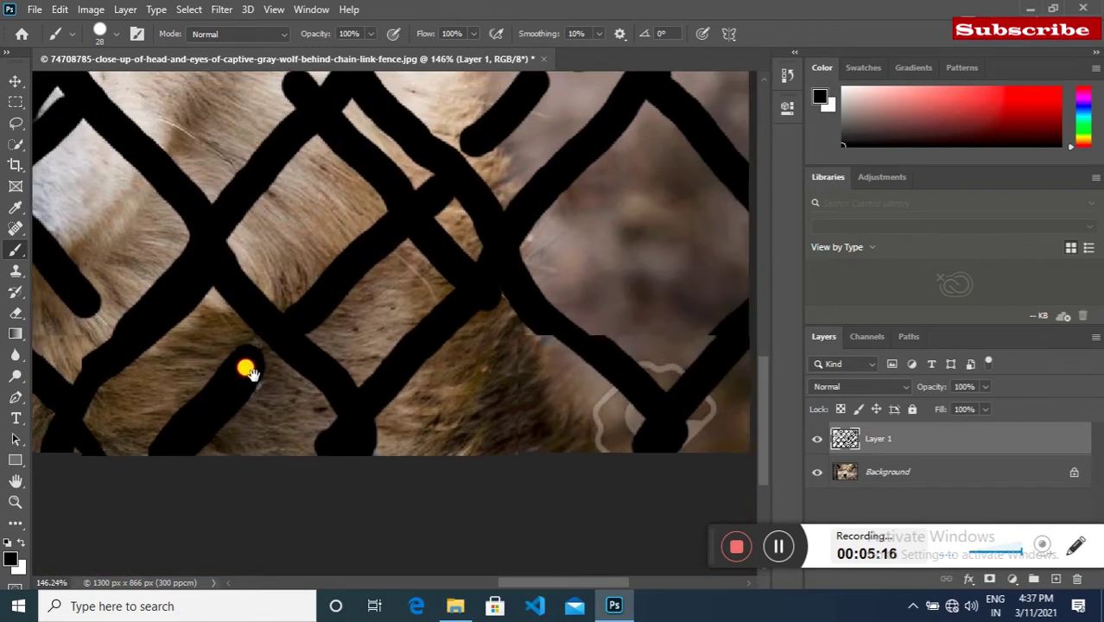
mouse_move(612, 393)
mouse_down()
mouse_move(569, 443)
mouse_move(613, 387)
mouse_move(676, 393)
mouse_move(673, 441)
mouse_move(606, 412)
mouse_move(638, 380)
mouse_up()
drag(451, 294, 564, 451)
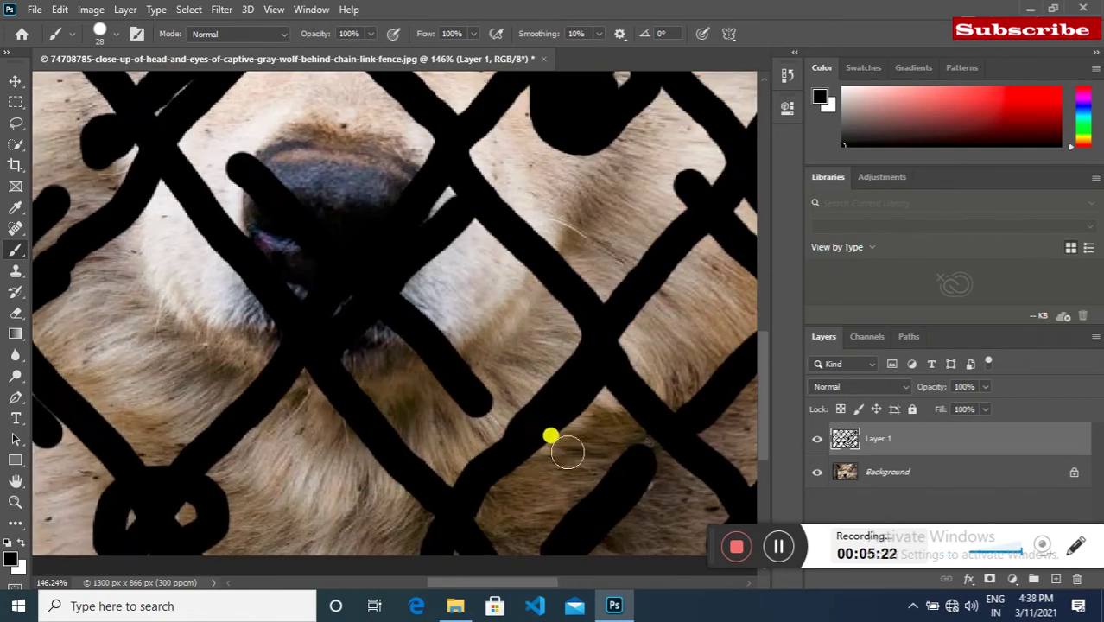
key(ctrl+0)
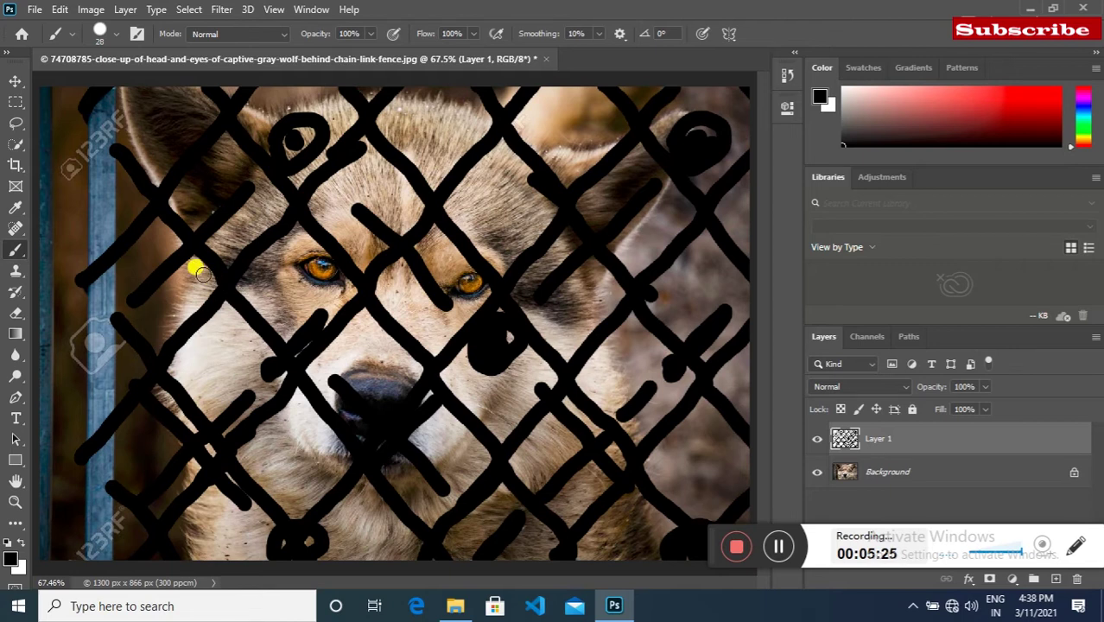
- Zoom in and paint over the wires crossing and beside the blue left post
scroll(200, 273, up, 5)
mouse_move(185, 321)
mouse_down()
mouse_move(370, 135)
mouse_move(284, 197)
mouse_move(217, 277)
mouse_move(325, 236)
mouse_up()
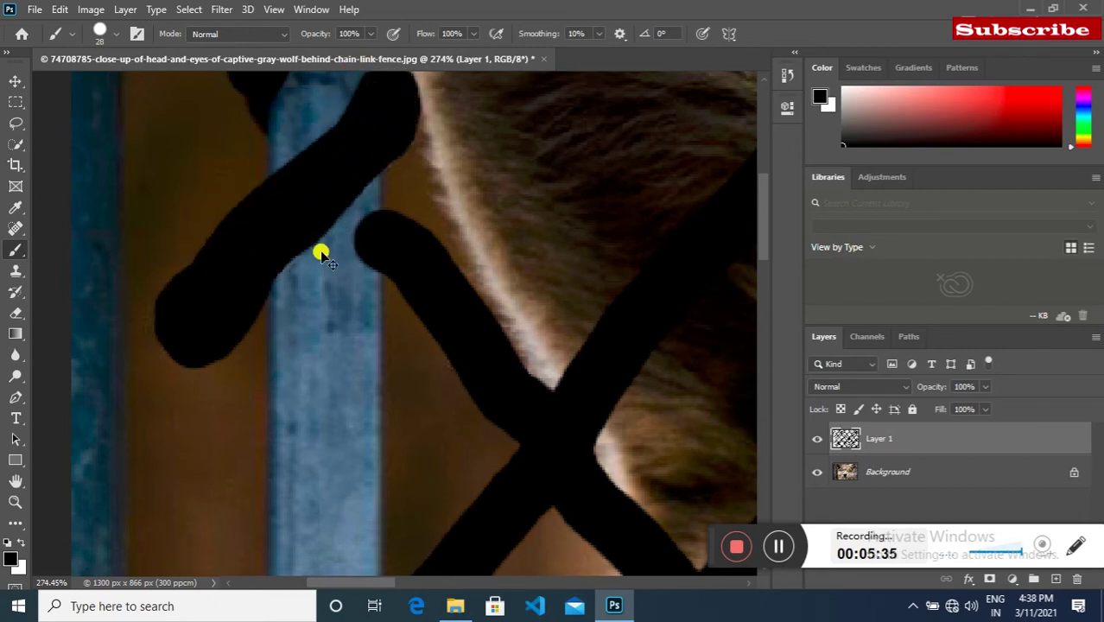
key(ctrl+0)
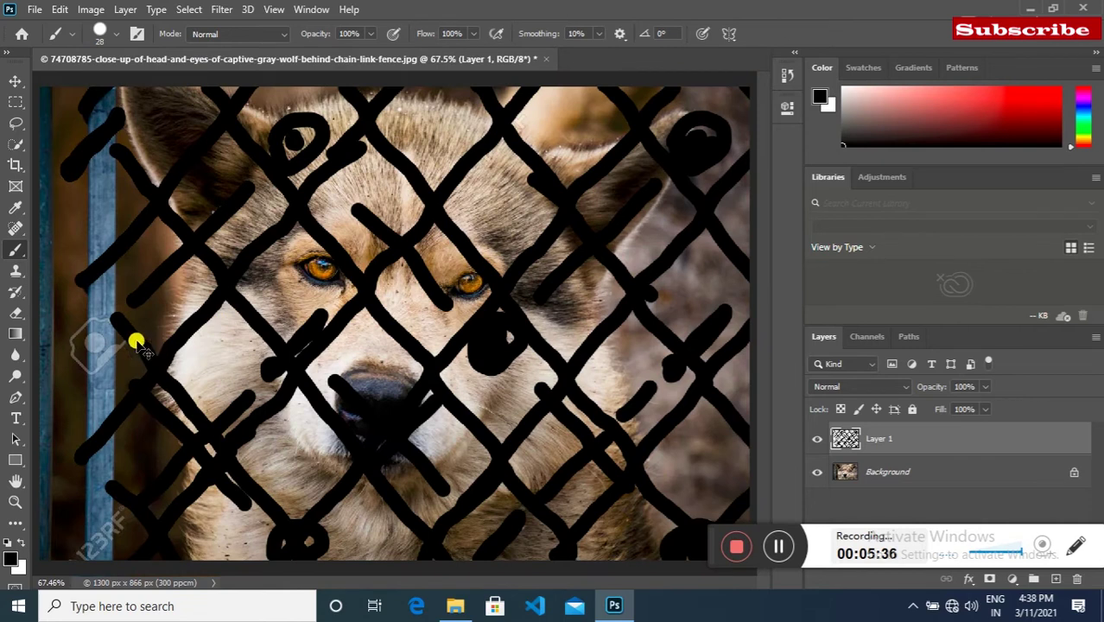
scroll(160, 399, up, 5)
mouse_move(260, 320)
mouse_down()
mouse_move(272, 239)
mouse_move(381, 180)
mouse_move(466, 234)
mouse_move(394, 341)
mouse_move(312, 390)
mouse_move(258, 313)
mouse_move(325, 257)
mouse_move(343, 260)
mouse_move(333, 286)
mouse_move(366, 273)
mouse_move(323, 311)
mouse_move(357, 348)
mouse_up()
key(ctrl+0)
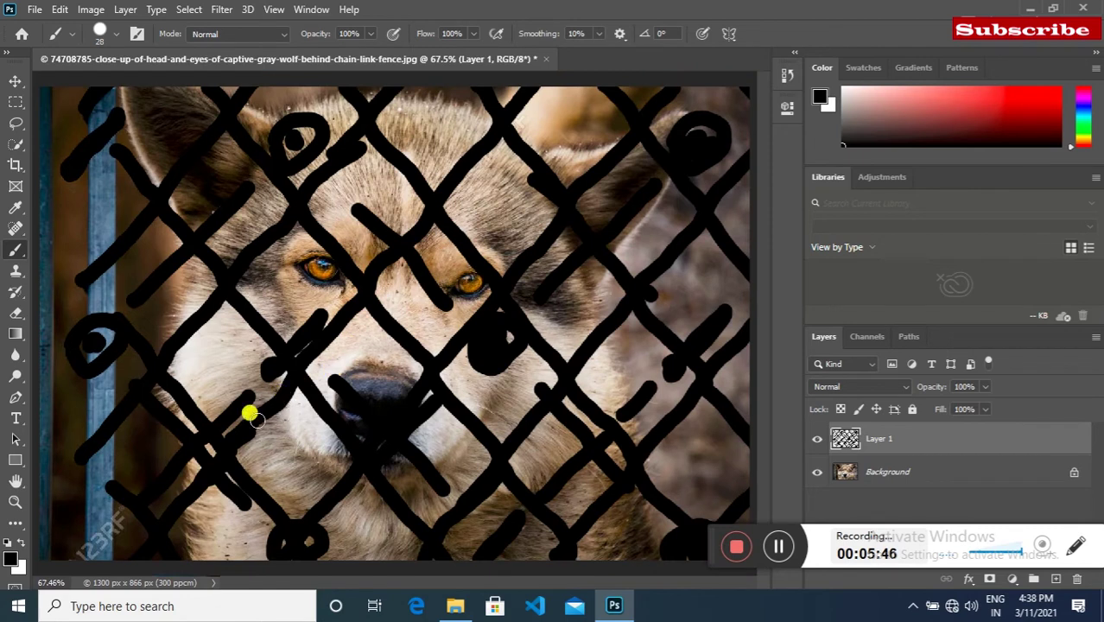
- Paint the wire running into the lower-left corner, then fit the image
scroll(129, 500, up, 1)
scroll(128, 443, up, 2)
drag(128, 444, 431, 190)
mouse_move(389, 242)
mouse_down()
mouse_move(407, 197)
mouse_move(276, 352)
mouse_move(183, 429)
mouse_move(375, 266)
mouse_move(382, 278)
mouse_up()
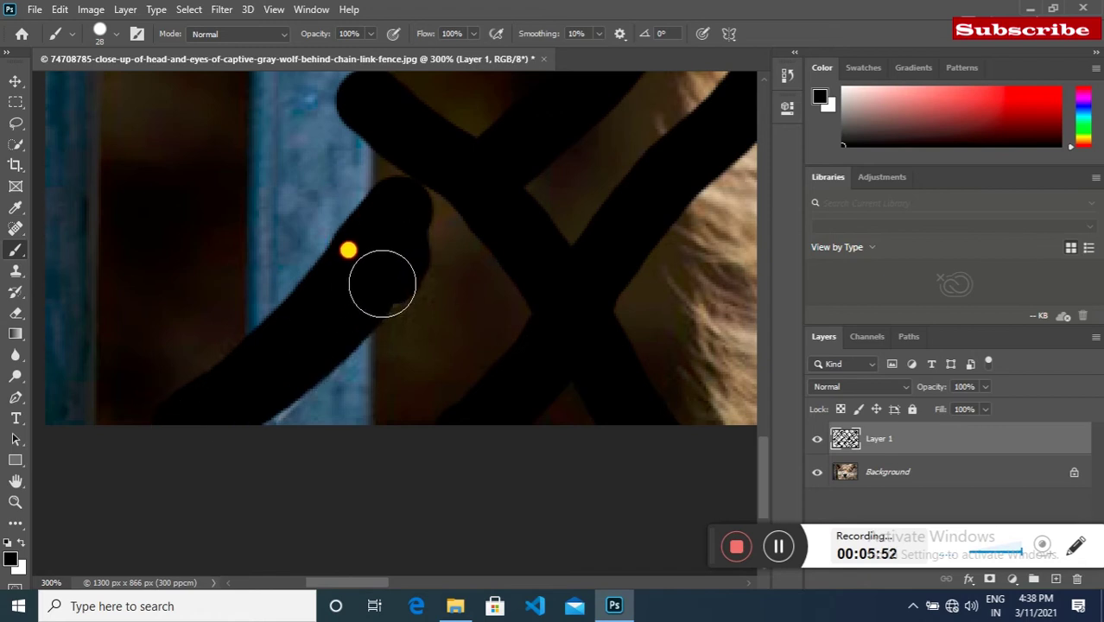
key(ctrl+0)
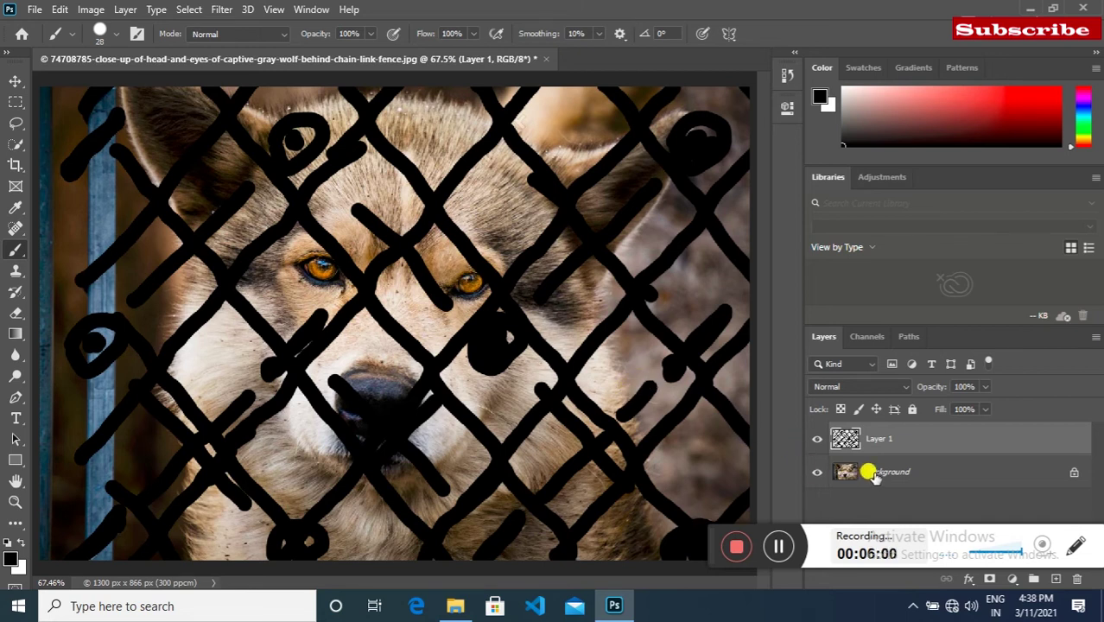
- Hide Layer 1 and load its painted strokes as a selection on the Background layer
click(816, 439)
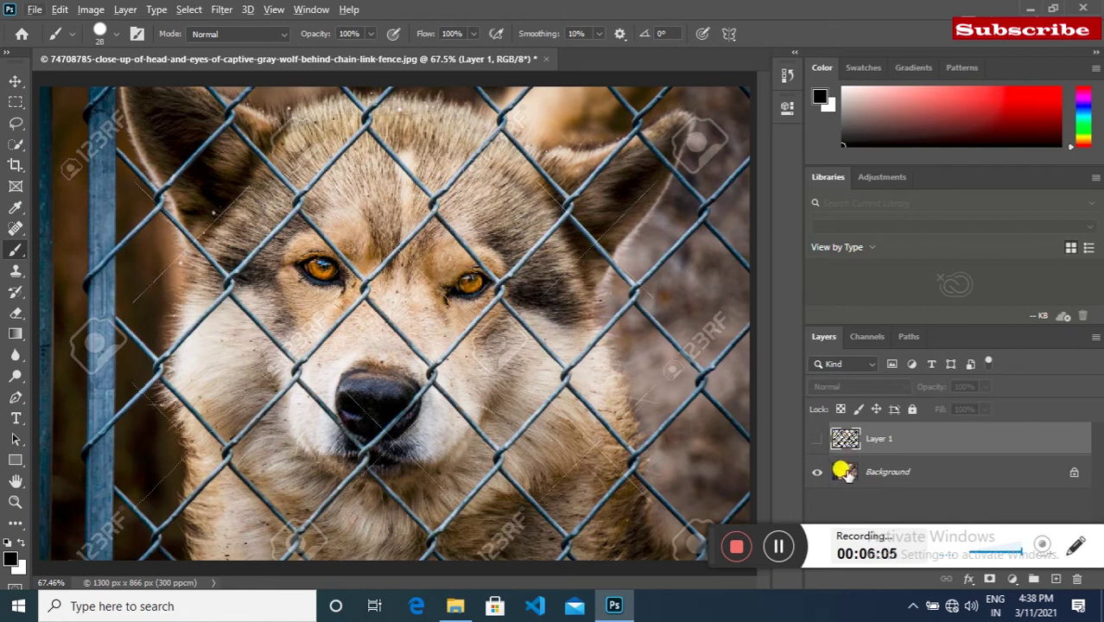
click(886, 476)
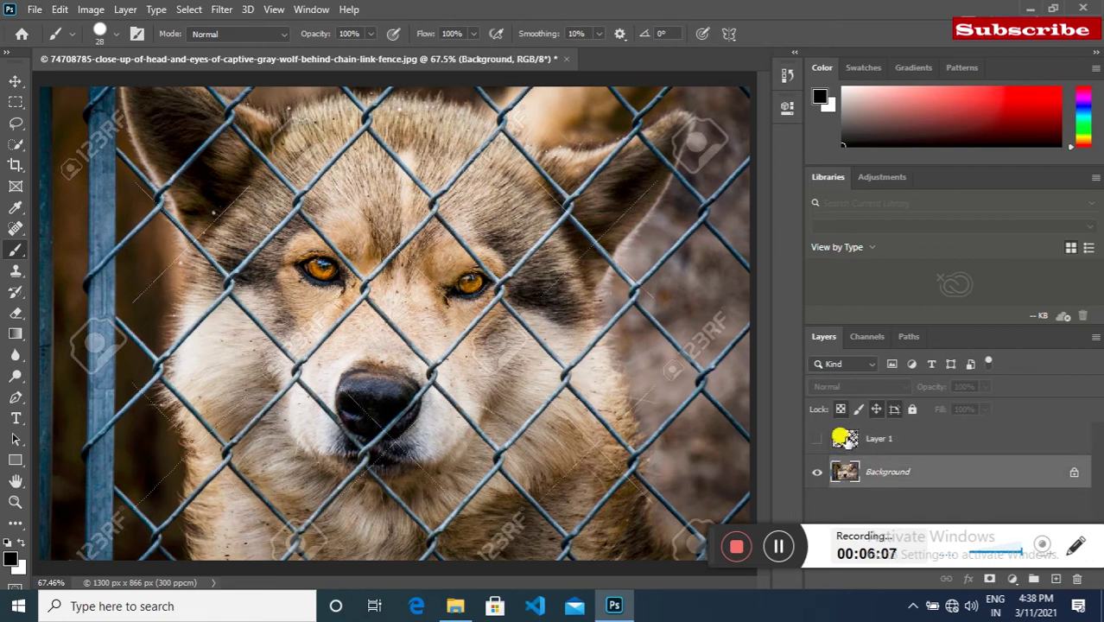
ctrl+click(846, 439)
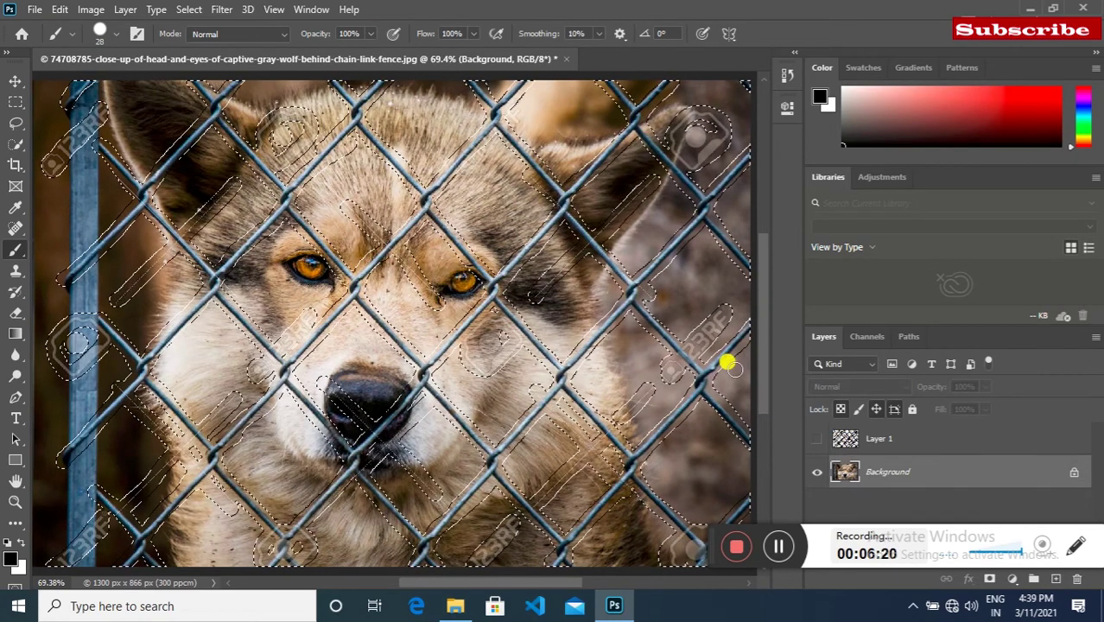
- Launch Content-Aware Fill from the Edit menu for the fence selection
click(63, 10)
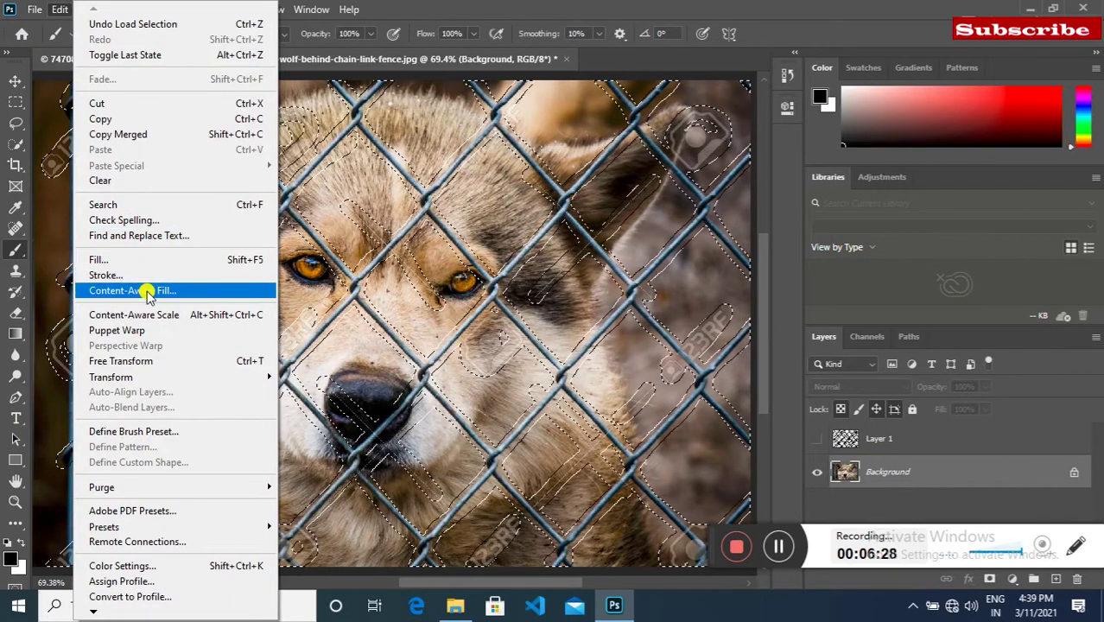
click(146, 294)
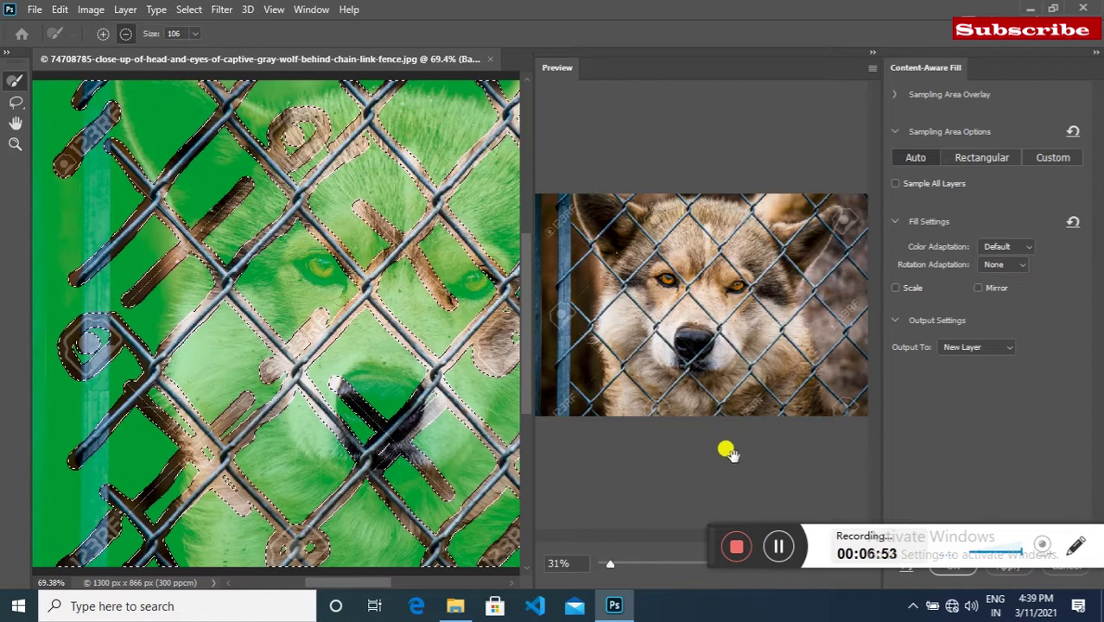
- Apply the Content-Aware Fill with output set to a new layer
mouse_move(709, 539)
mouse_down()
mouse_move(748, 507)
mouse_move(792, 510)
mouse_up()
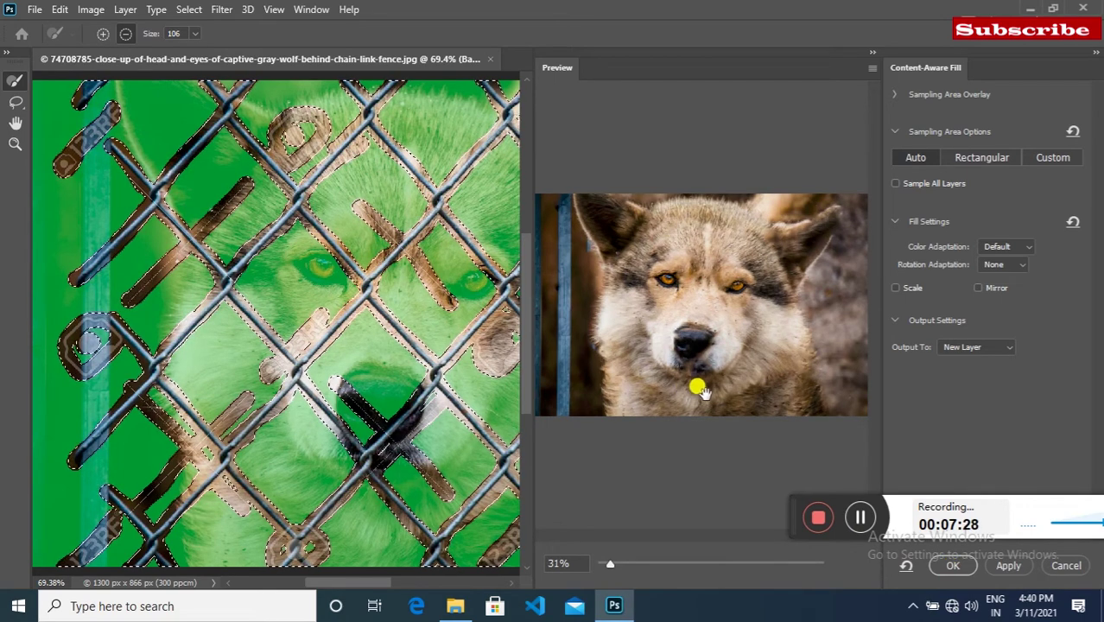
click(952, 566)
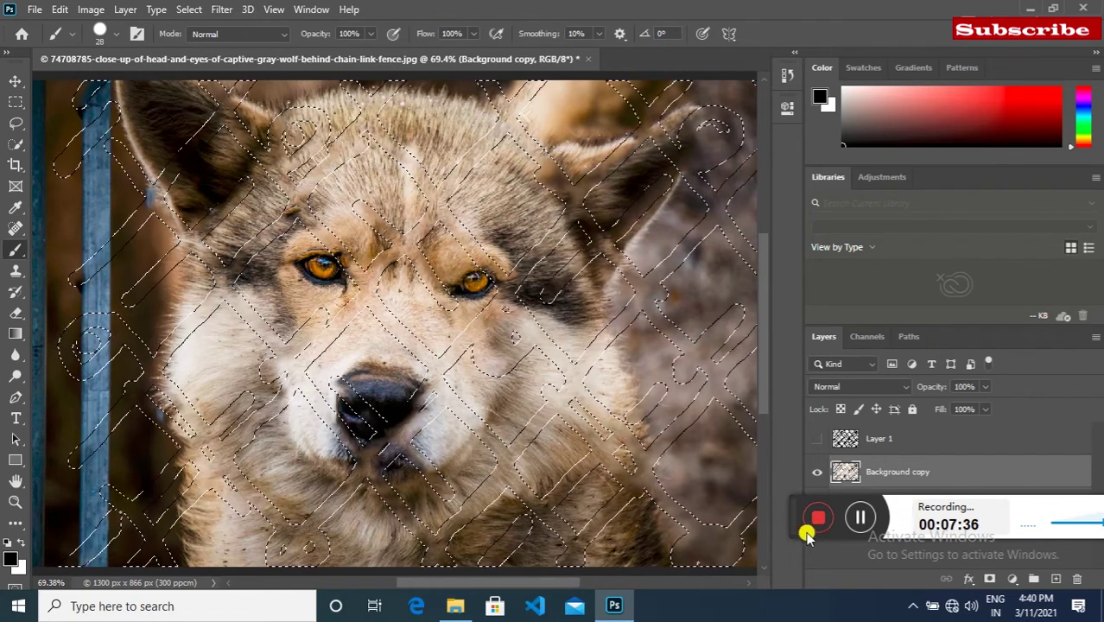
- Deselect with Ctrl+D and inspect the fence-free wolf image
key(ctrl+d)
drag(783, 516, 793, 566)
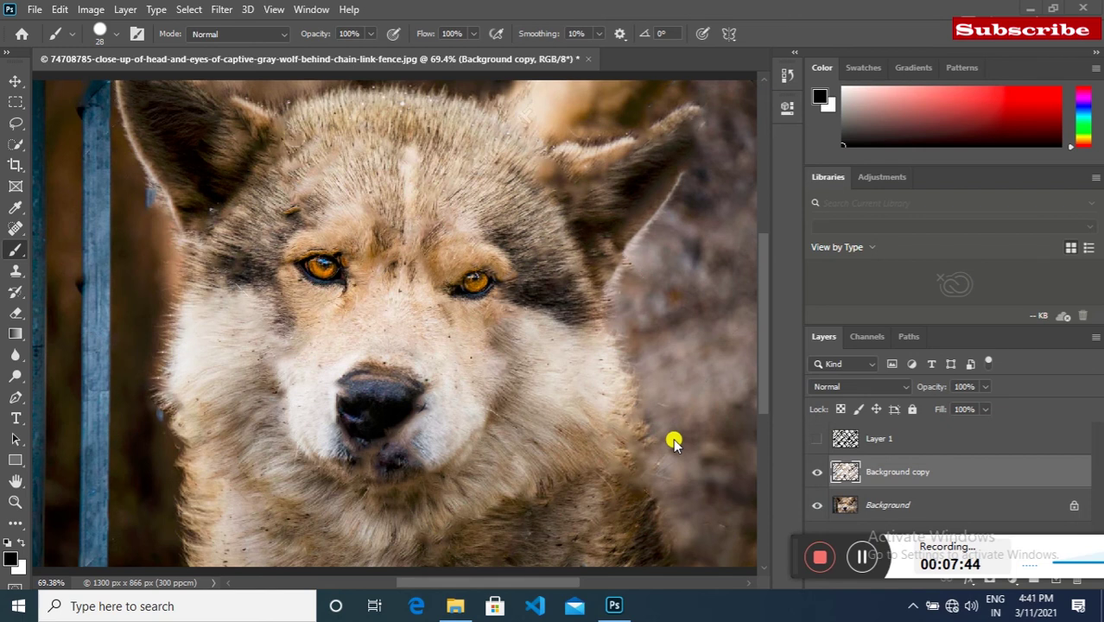
drag(673, 440, 637, 324)
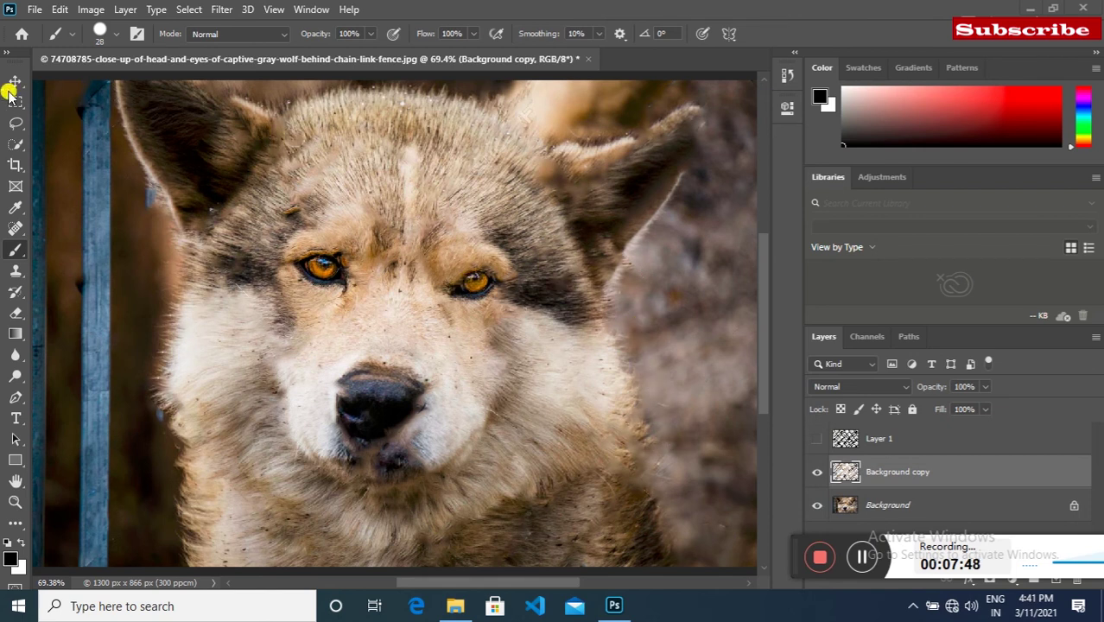